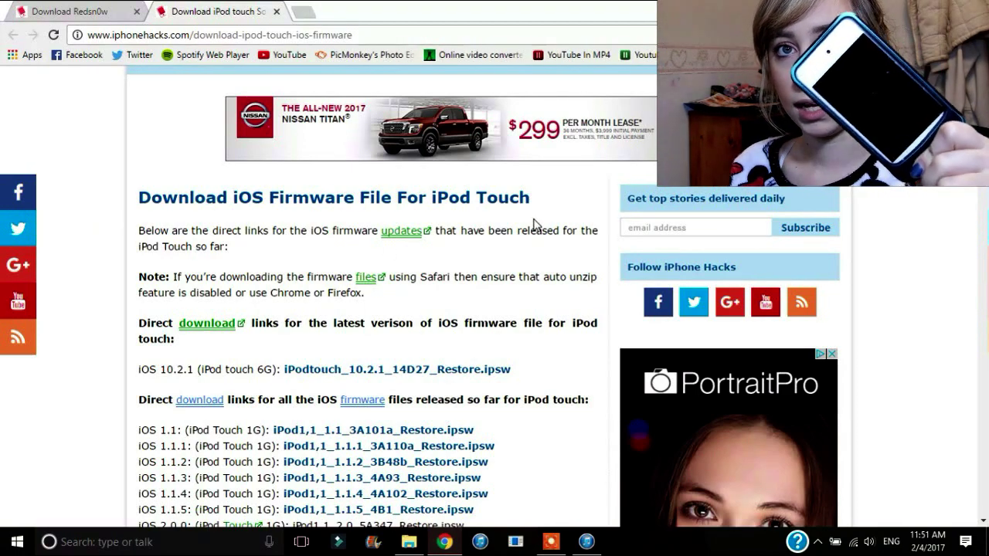
# - Examine the iPod Touch firmware list to see which iOS versions are offered for each iPod generation
pyautogui.scroll(-2, 546, 263)
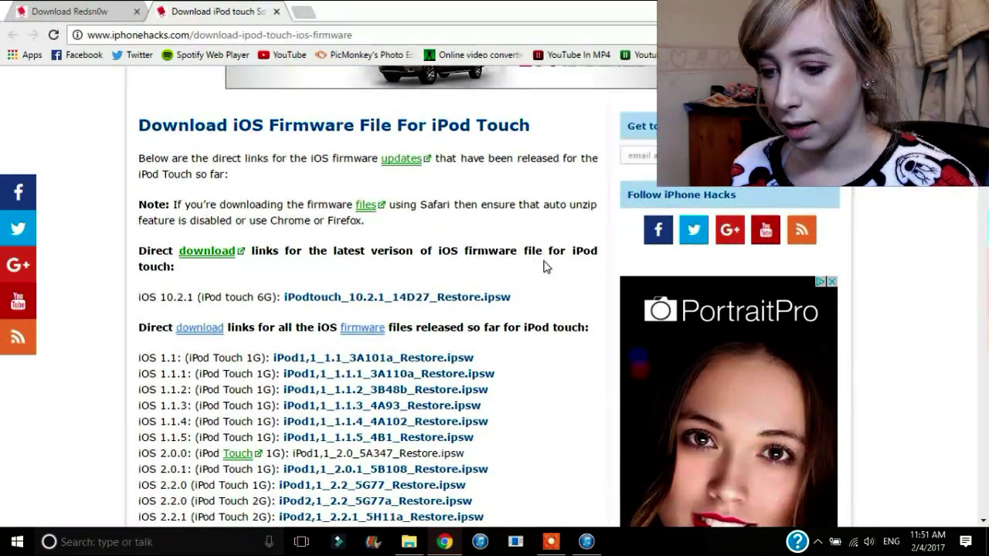
pyautogui.scroll(-3, 545, 266)
pyautogui.scroll(-1, 546, 267)
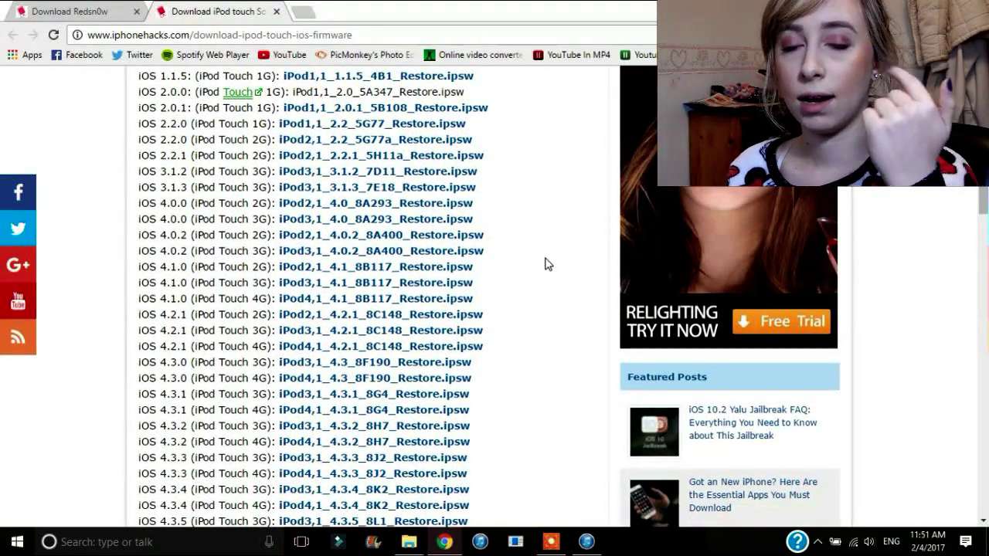
pyautogui.scroll(1, 545, 264)
pyautogui.scroll(-3, 546, 264)
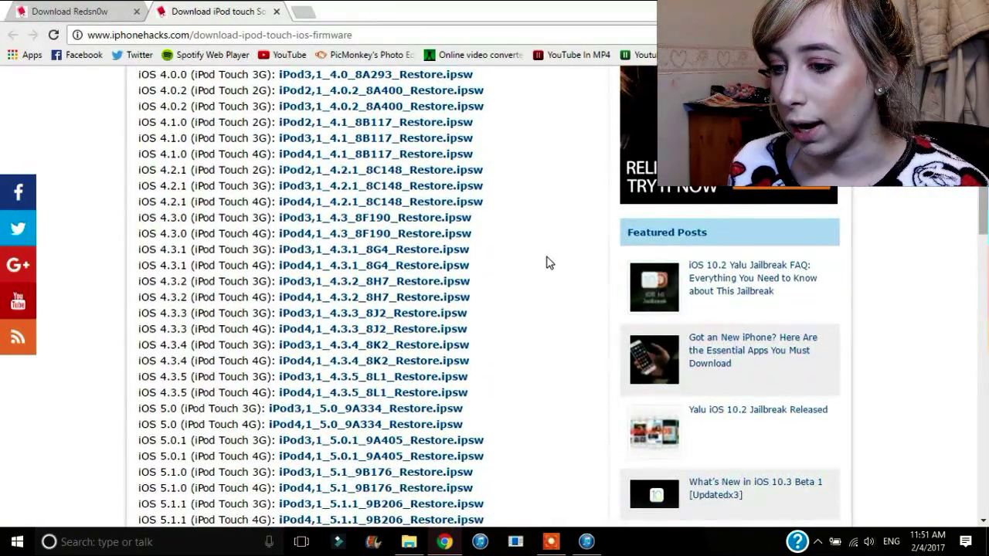
pyautogui.scroll(-4, 545, 263)
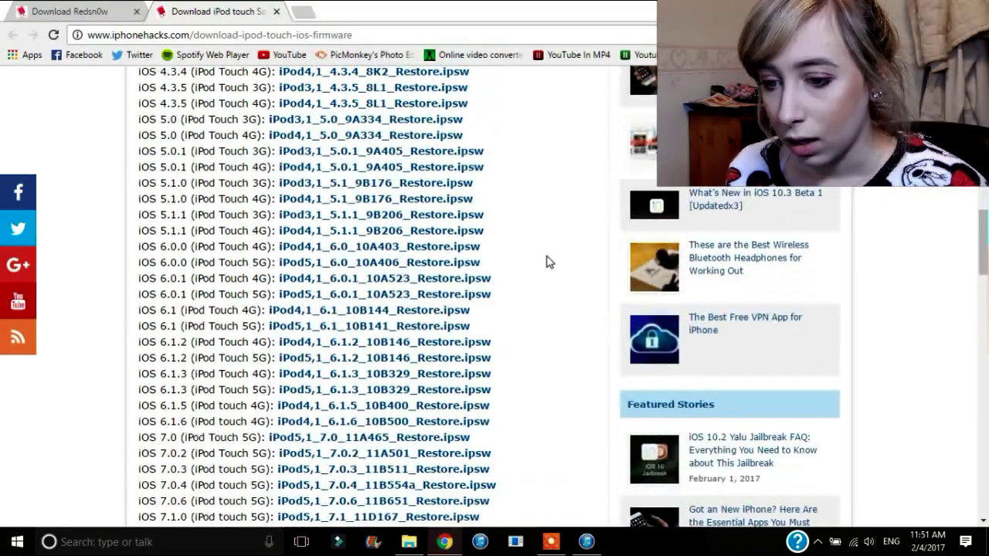
pyautogui.moveTo(197, 216); pyautogui.dragTo(261, 219)
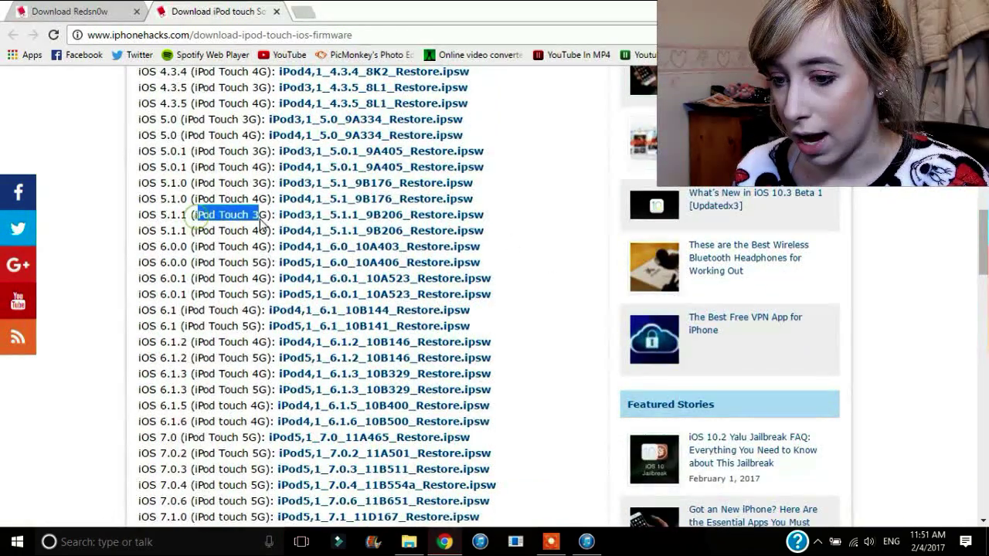
pyautogui.scroll(3, 115, 223)
pyautogui.click(104, 216)
pyautogui.scroll(-2, 146, 237)
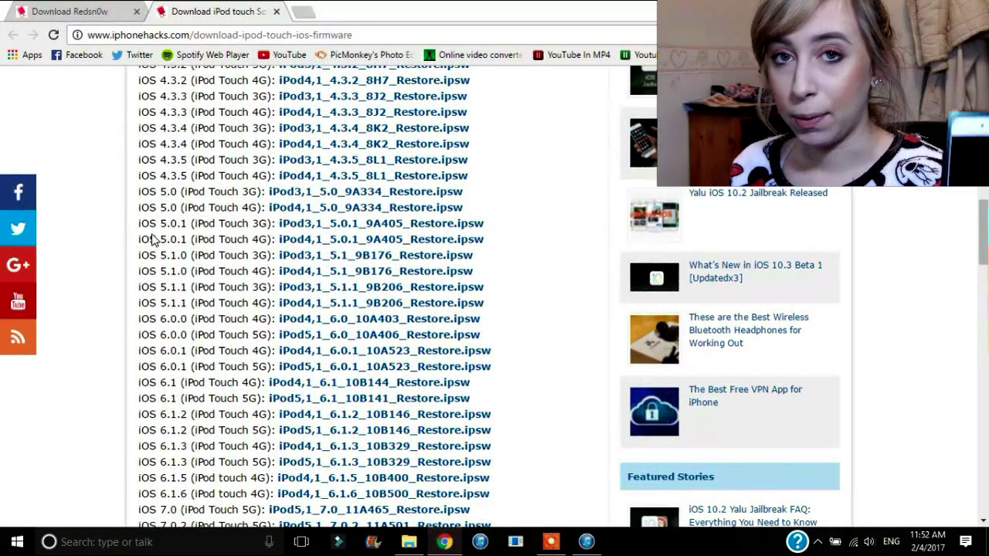
# - Find the iOS 6.0.0 firmware entry for the iPod Touch 4G and highlight its whole line
pyautogui.scroll(-2, 292, 276)
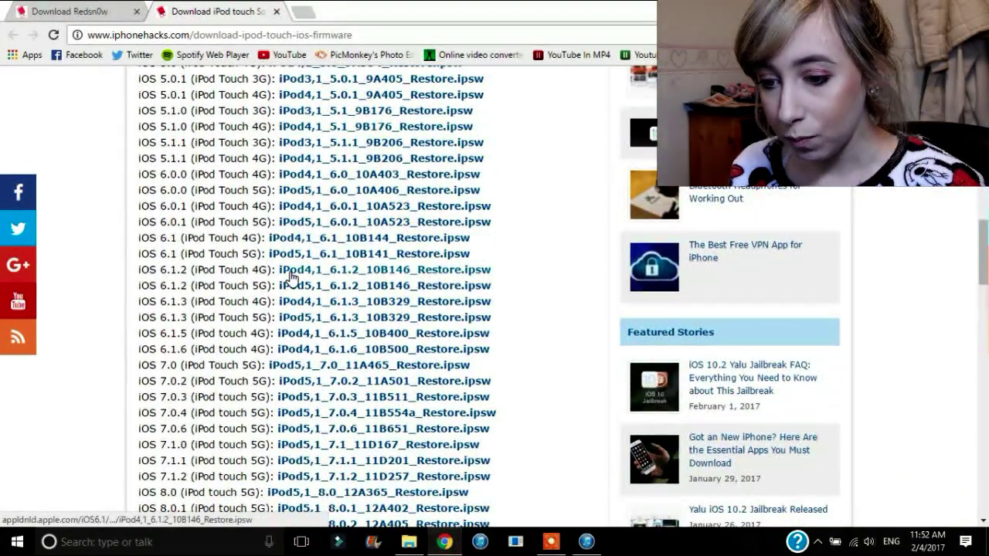
pyautogui.scroll(1, 202, 217)
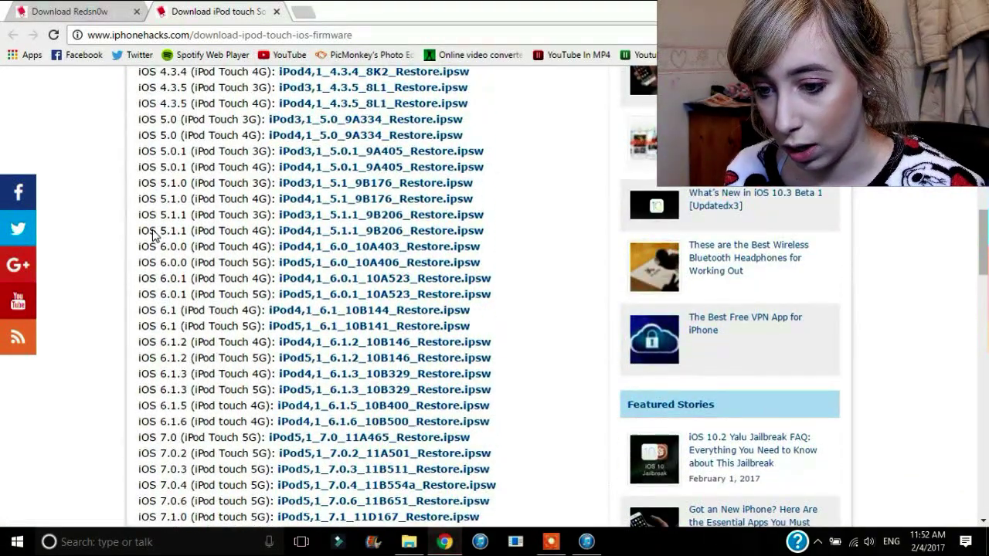
pyautogui.moveTo(140, 248); pyautogui.dragTo(187, 260)
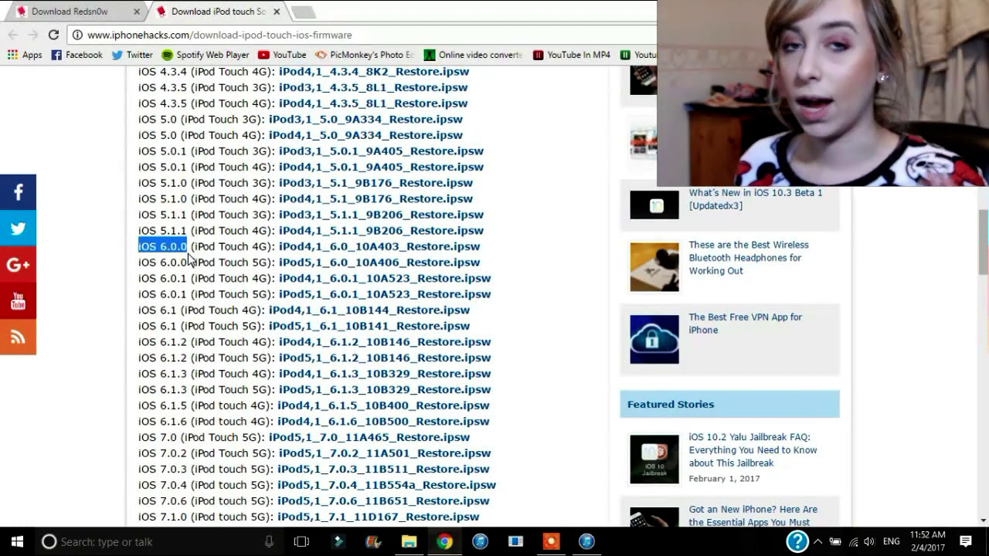
pyautogui.moveTo(117, 259); pyautogui.dragTo(507, 249)
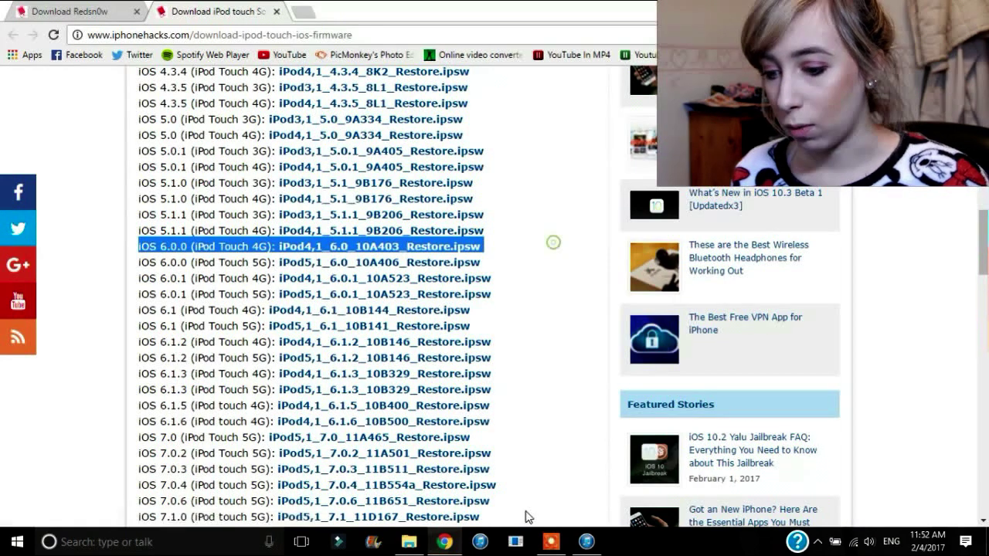
# - Check the downloaded iPod firmware and iTunes installer files in File Explorer, and return to the firmware page in Chrome
pyautogui.click(409, 542)
pyautogui.doubleClick(164, 177)
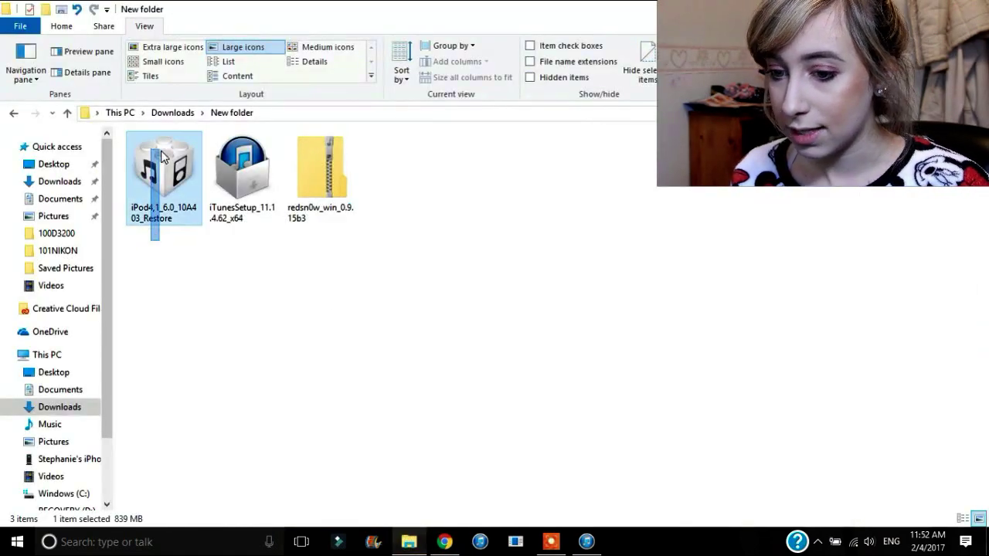
pyautogui.click(213, 280)
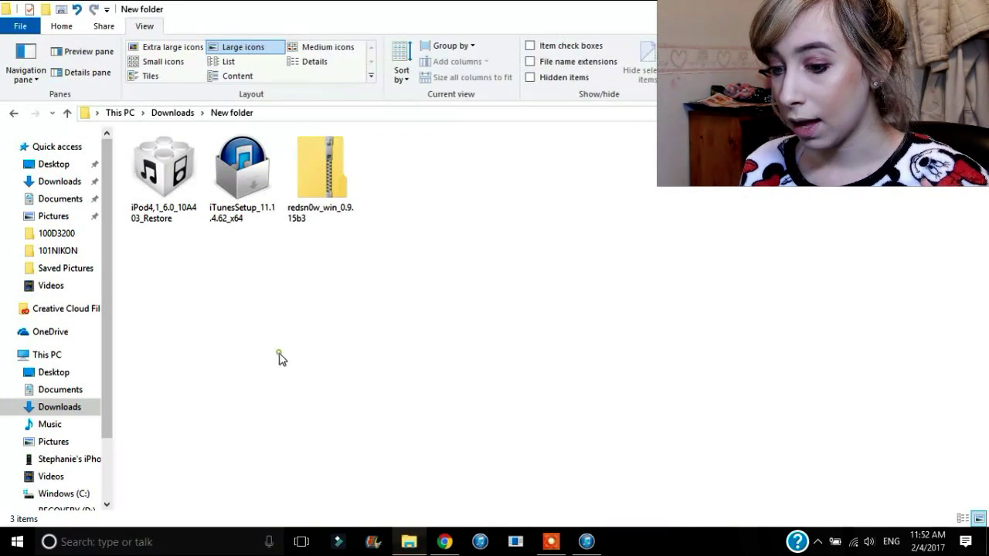
pyautogui.moveTo(214, 242); pyautogui.dragTo(261, 181)
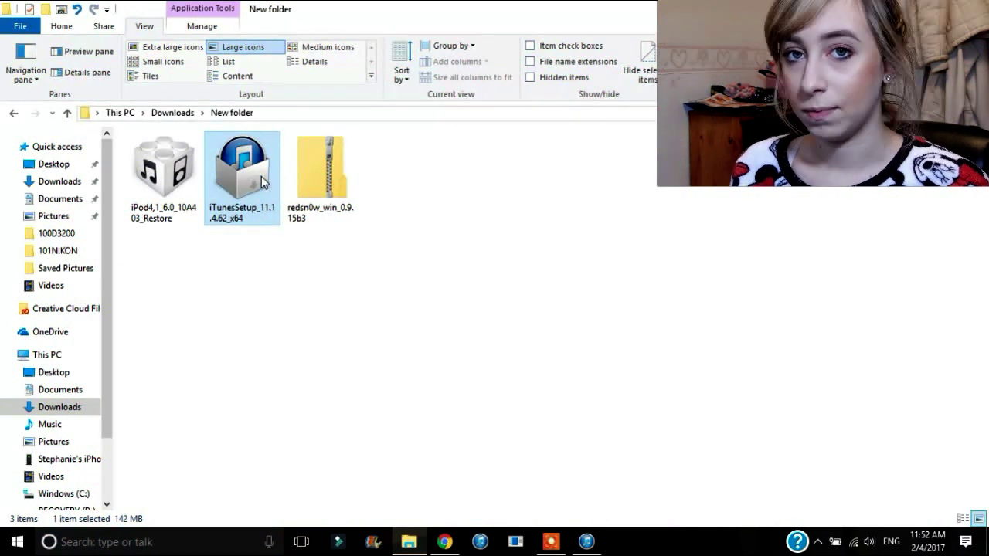
pyautogui.click(312, 261)
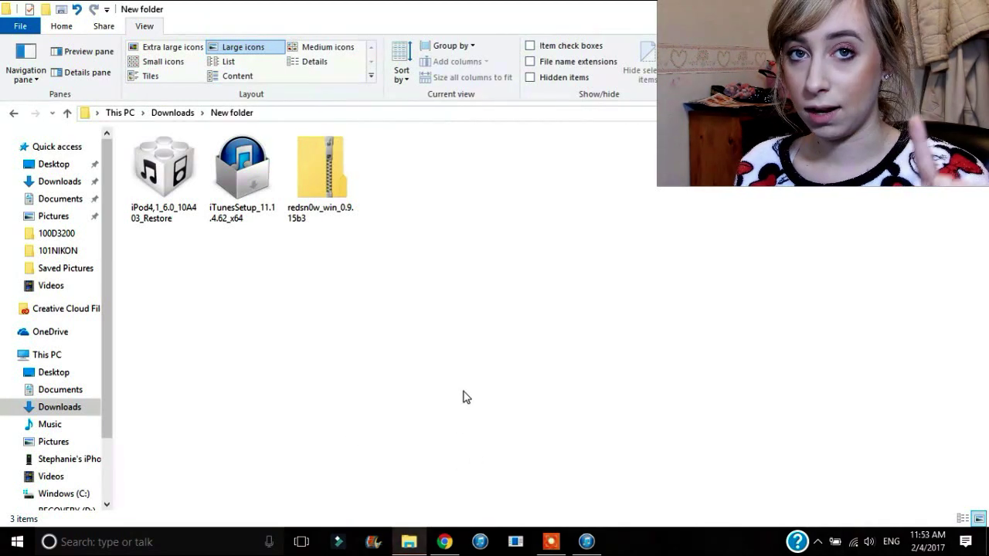
pyautogui.moveTo(228, 212); pyautogui.dragTo(330, 379)
pyautogui.click(333, 380)
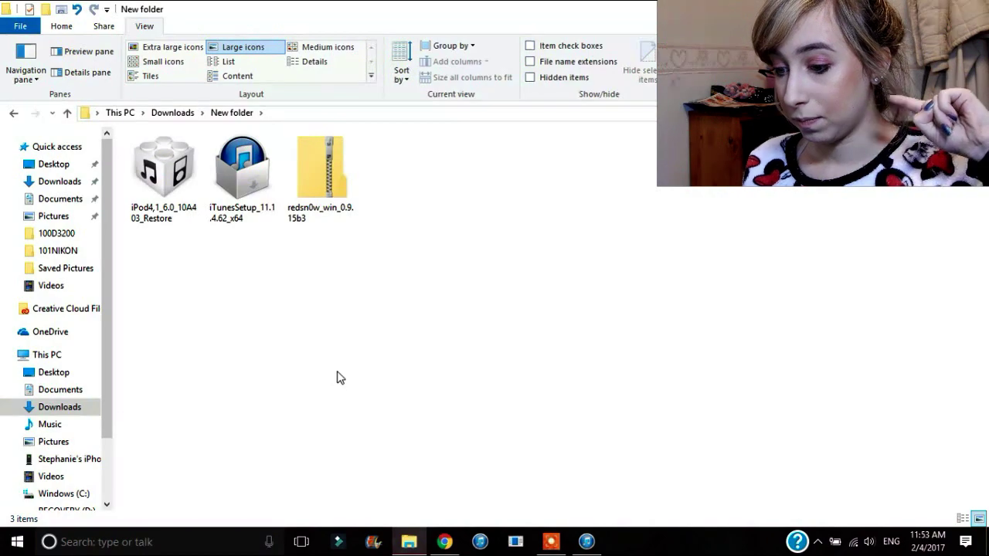
pyautogui.click(446, 542)
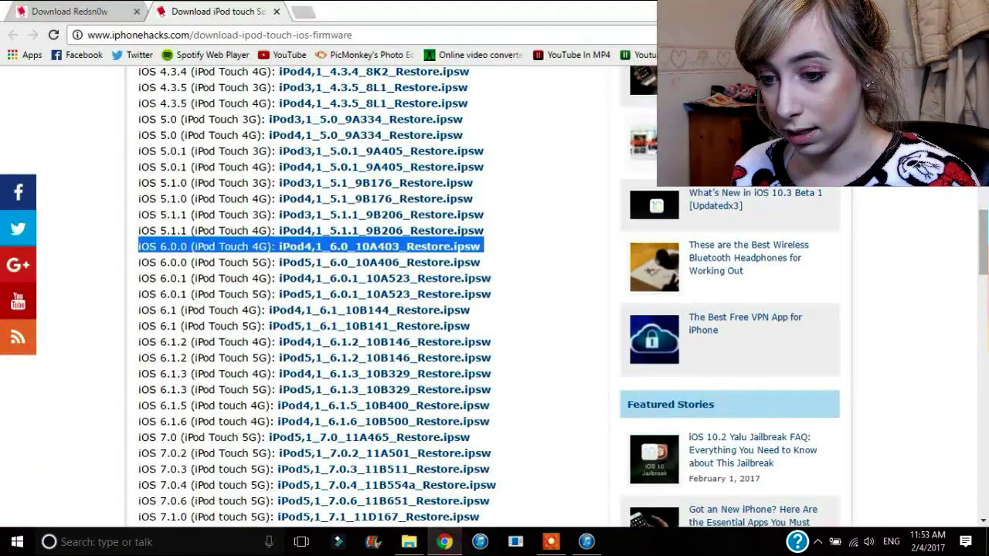
pyautogui.click(89, 283)
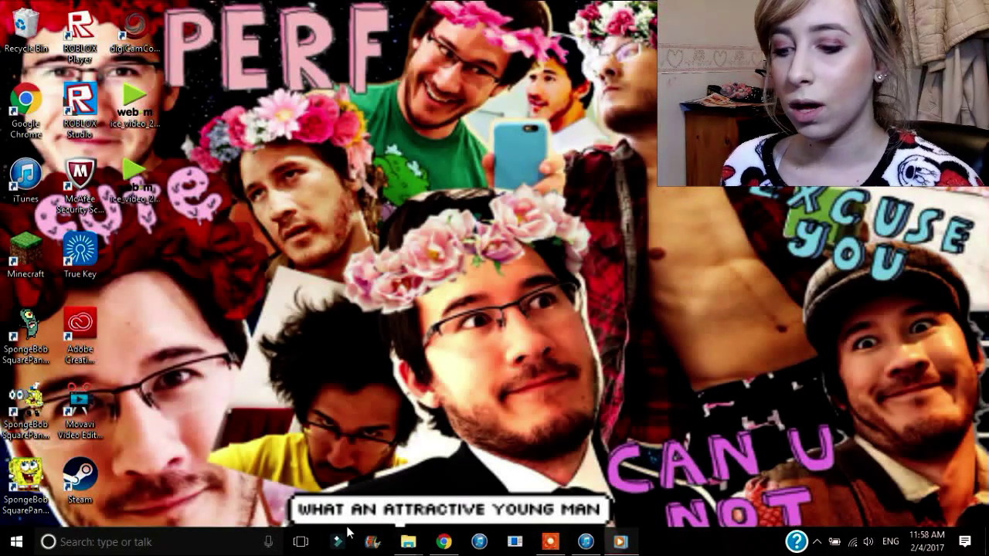
# - Extract the redsn0w_win_0.9.15b3 archive from New folder in Downloads using File Explorer
pyautogui.moveTo(408, 545)
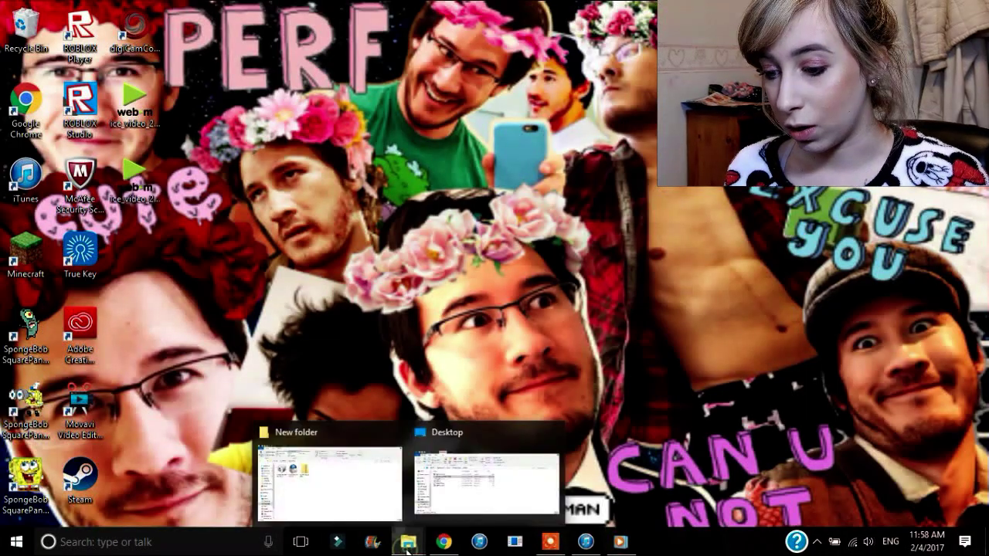
pyautogui.click(356, 471)
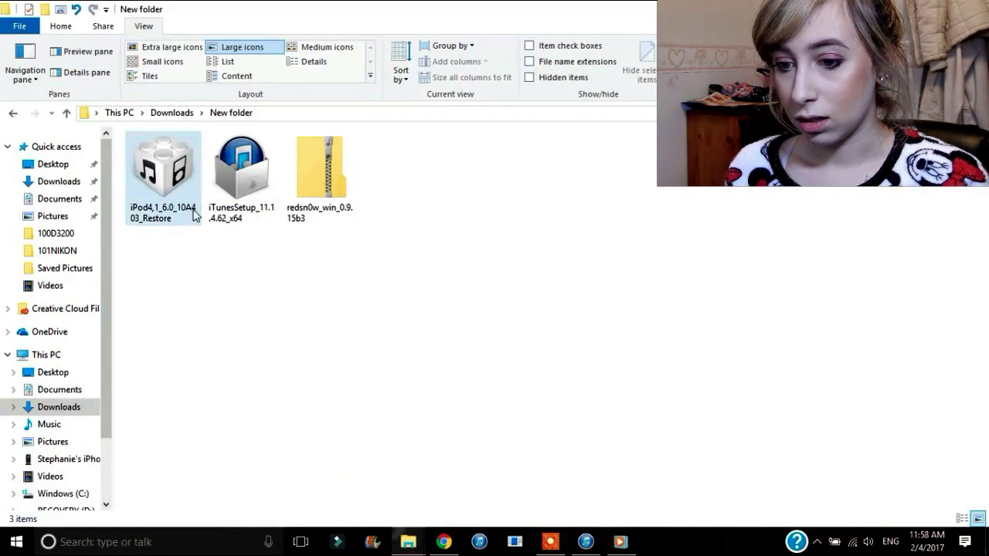
pyautogui.click(332, 188)
pyautogui.rightClick(332, 181)
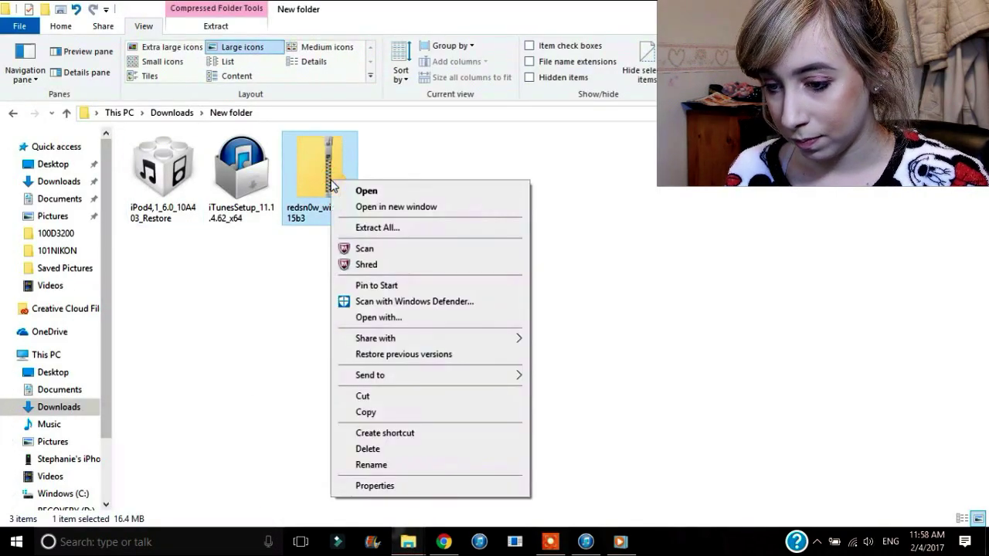
pyautogui.click(367, 197)
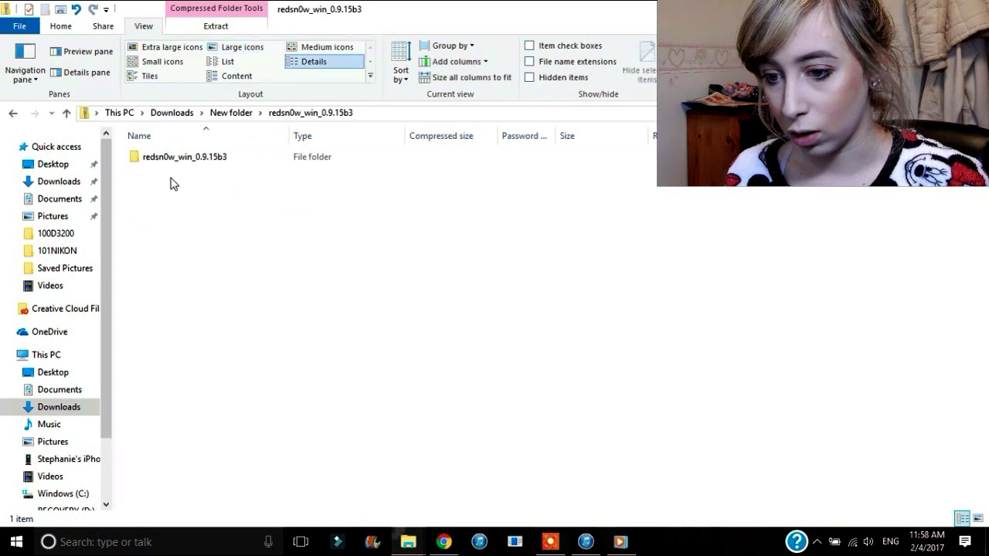
pyautogui.click(324, 64)
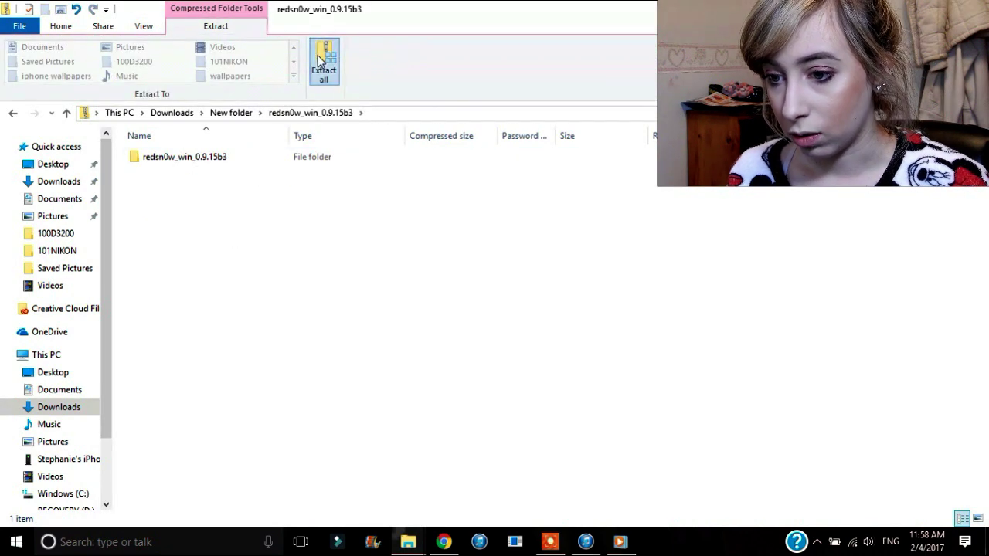
pyautogui.click(611, 411)
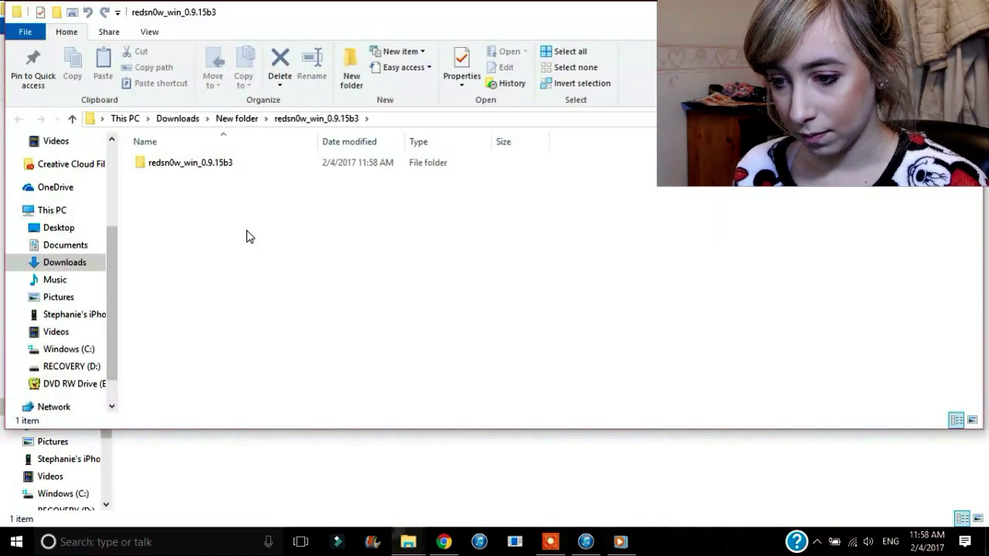
# - Open the properties of the redsn0w application inside the extracted redsn0w_win_0.9.15b3 folder
pyautogui.doubleClick(162, 165)
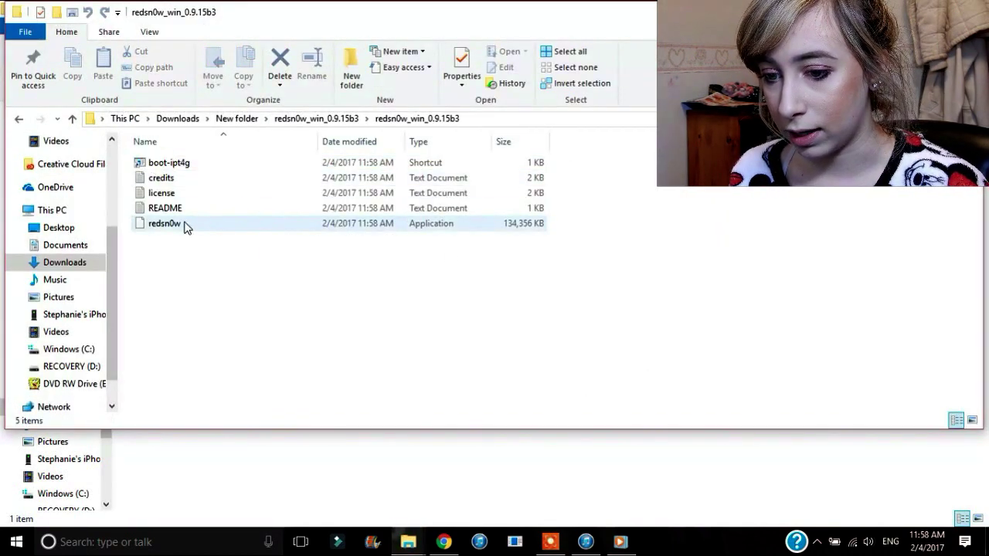
pyautogui.click(165, 229)
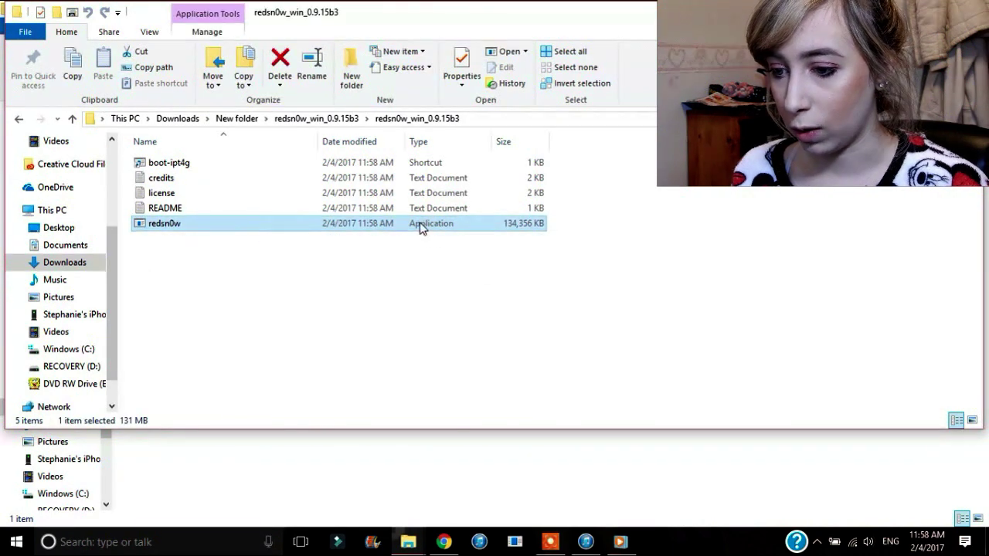
pyautogui.rightClick(319, 229)
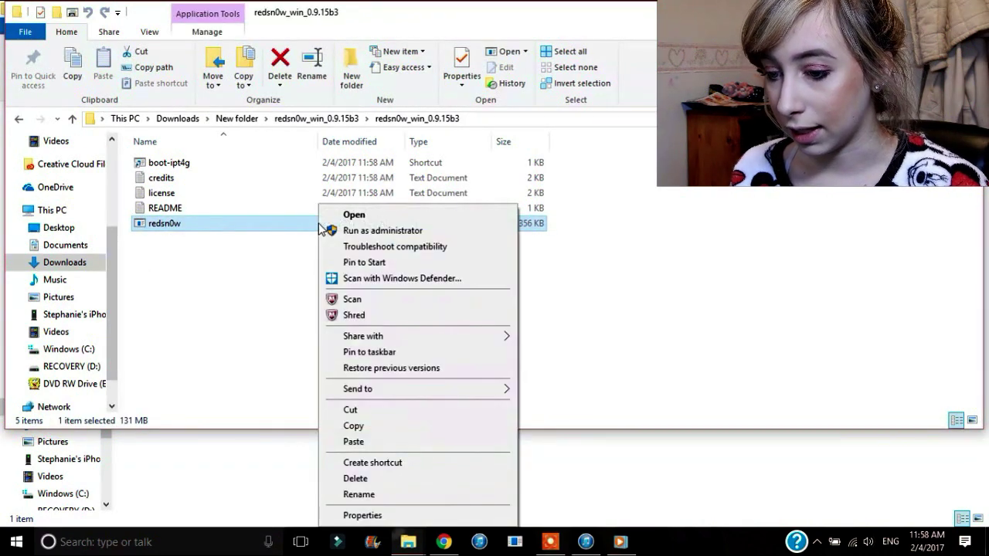
pyautogui.click(386, 516)
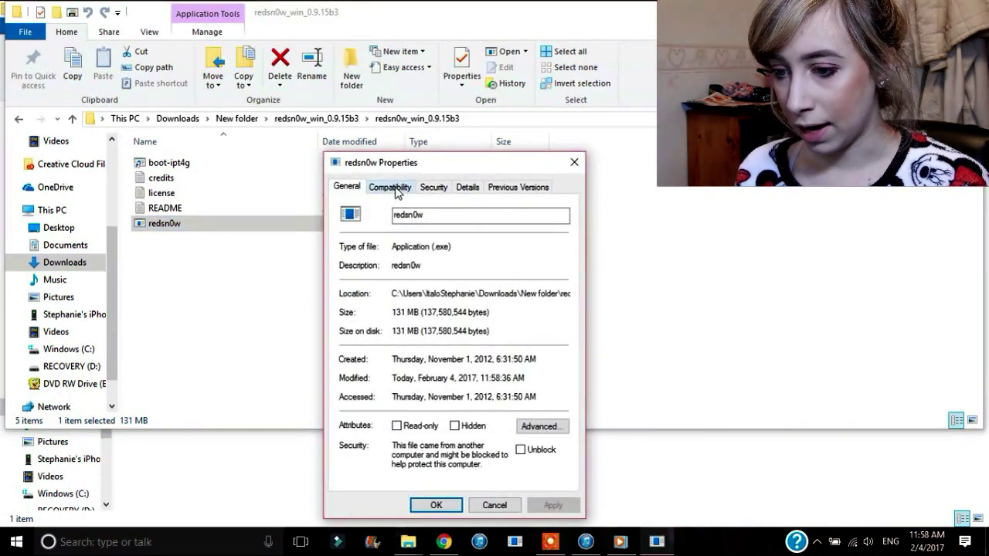
# - Set redsn0w to run in compatibility mode for Windows XP (Service Pack 3), apply it, and close the folder windows
pyautogui.click(401, 189)
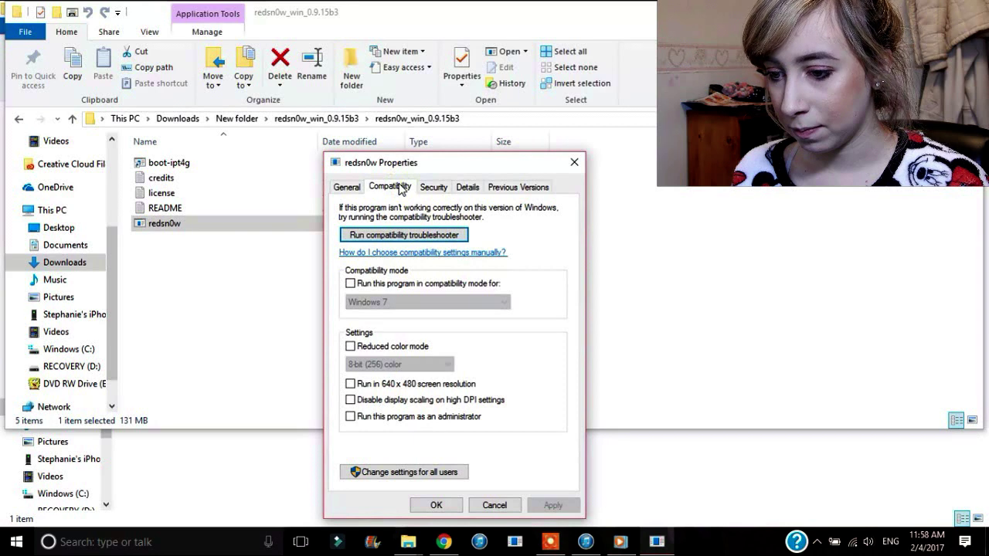
pyautogui.click(351, 282)
pyautogui.click(406, 302)
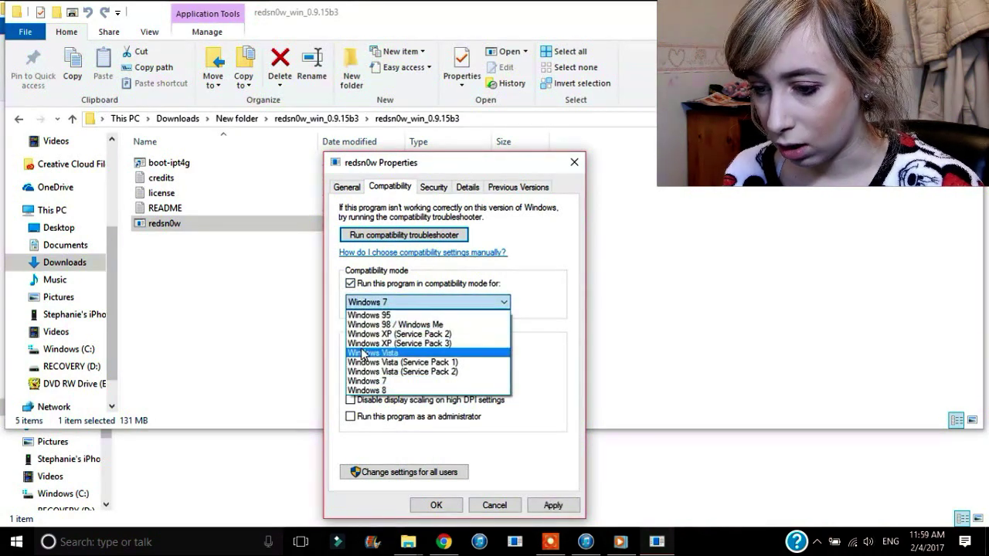
pyautogui.press('Up')
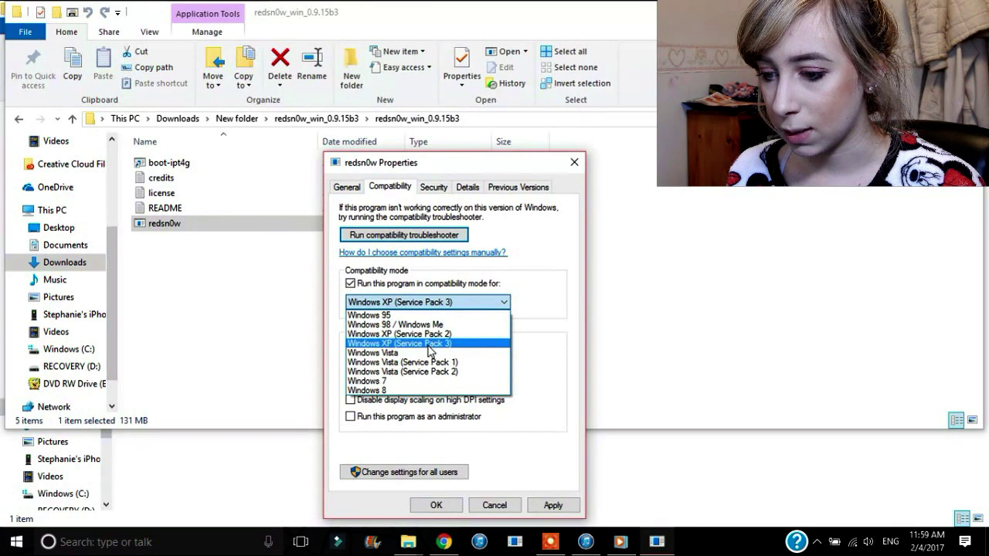
pyautogui.click(432, 349)
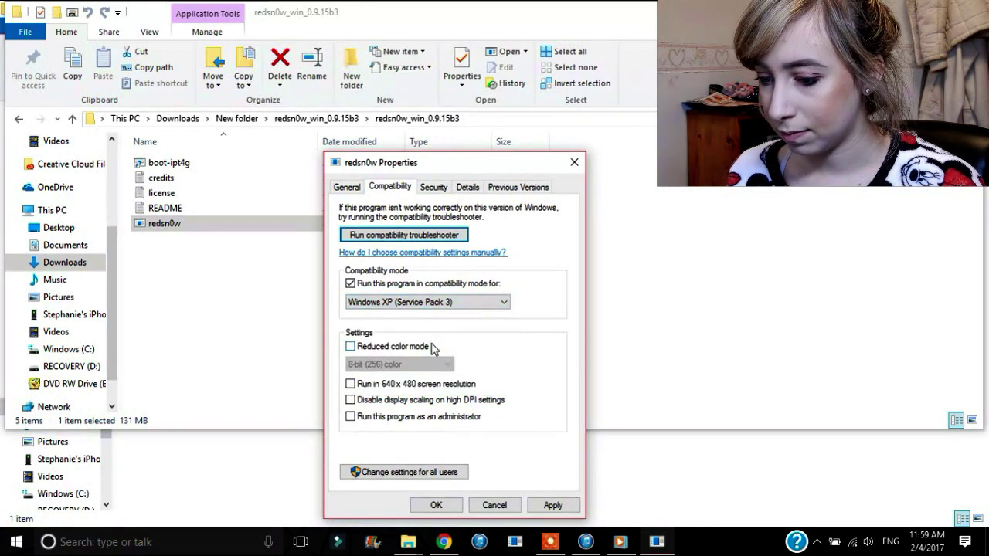
pyautogui.click(552, 506)
pyautogui.click(437, 505)
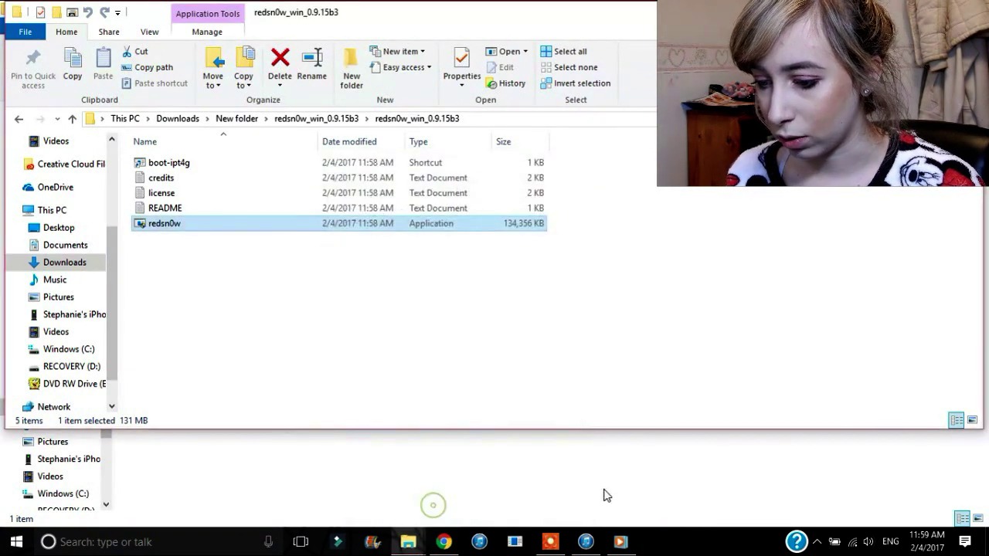
pyautogui.click(967, 10)
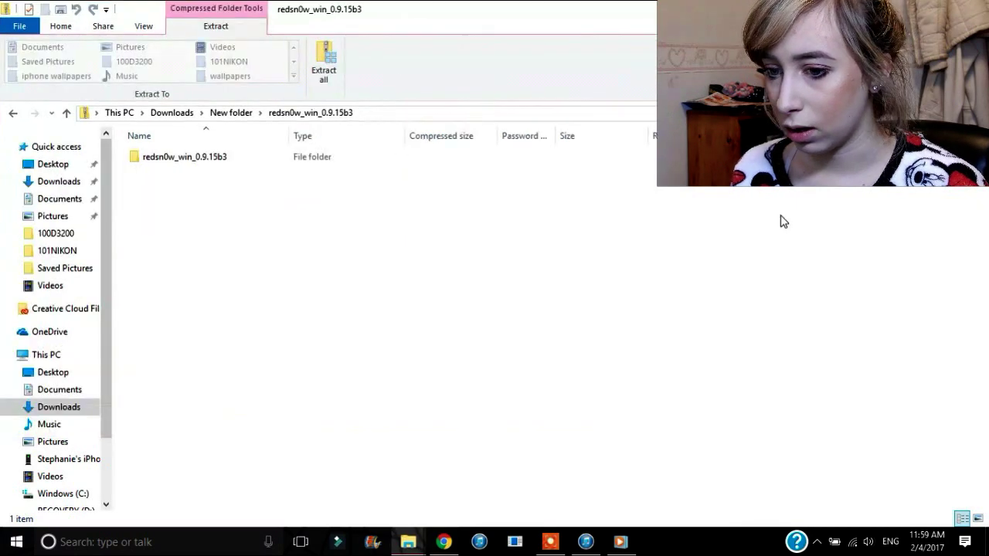
pyautogui.click(967, 9)
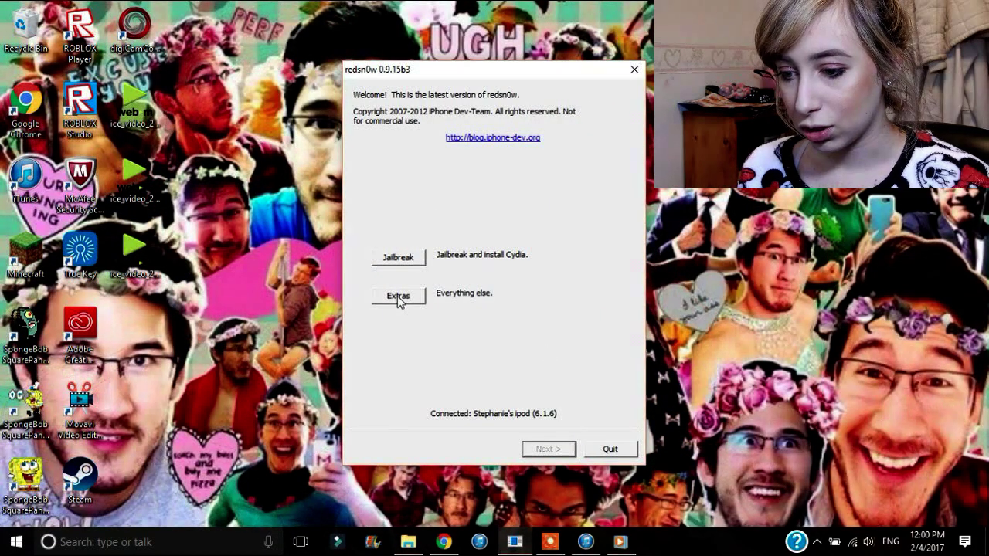
# - Manually specify iPod4,1_6.0_10A403_Restore (1) from Downloads as the IPSW for the redsn0w session and acknowledge the identified build
pyautogui.click(398, 301)
pyautogui.click(383, 325)
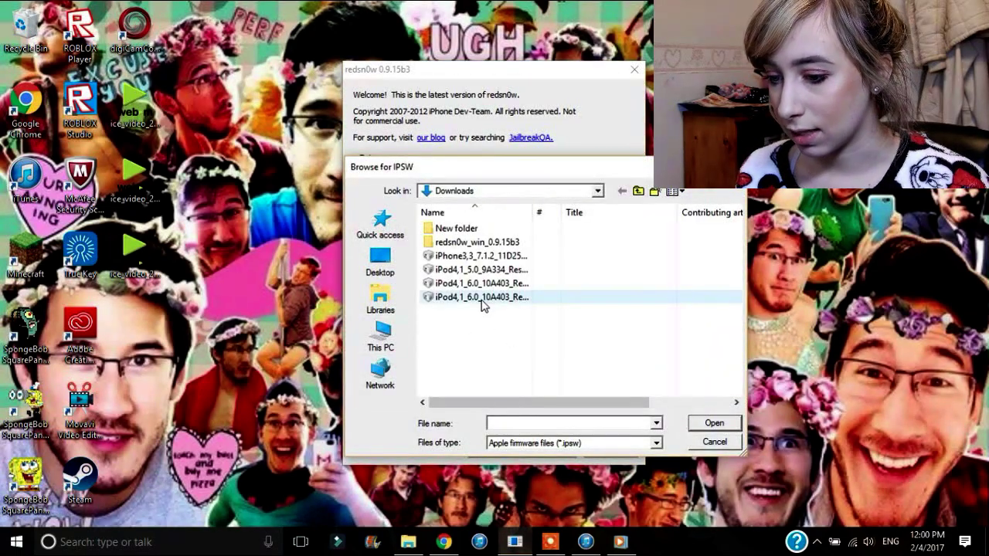
pyautogui.click(482, 301)
pyautogui.click(494, 284)
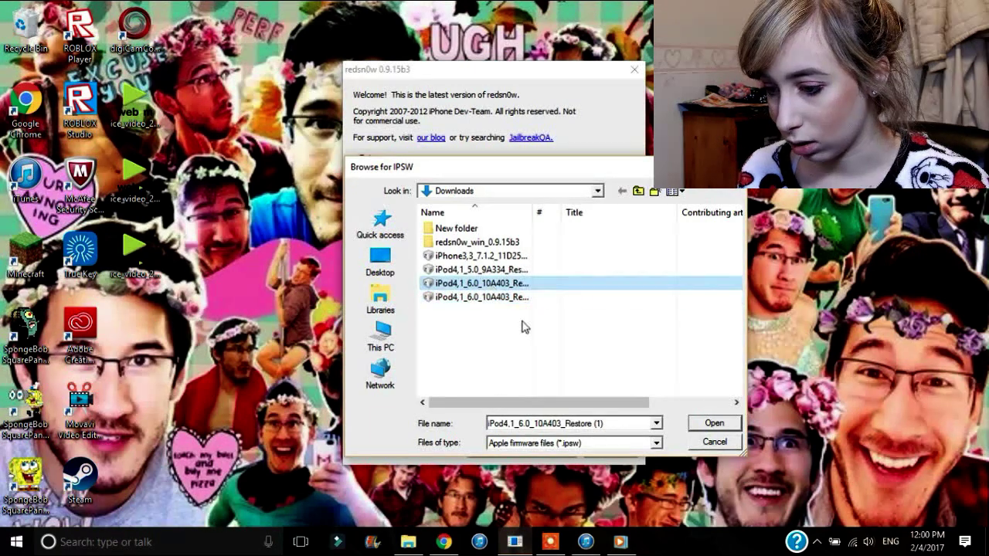
pyautogui.click(516, 270)
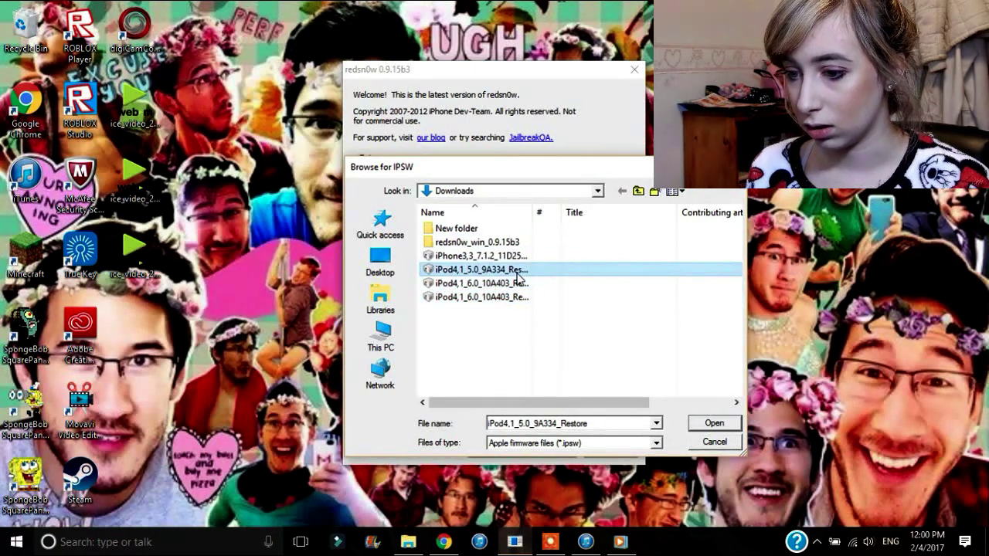
pyautogui.click(506, 284)
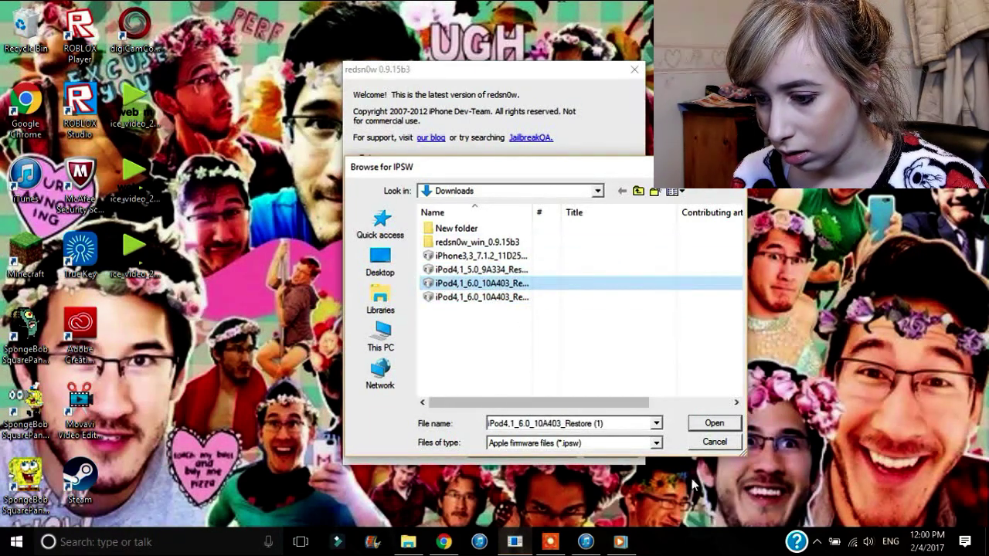
pyautogui.click(711, 423)
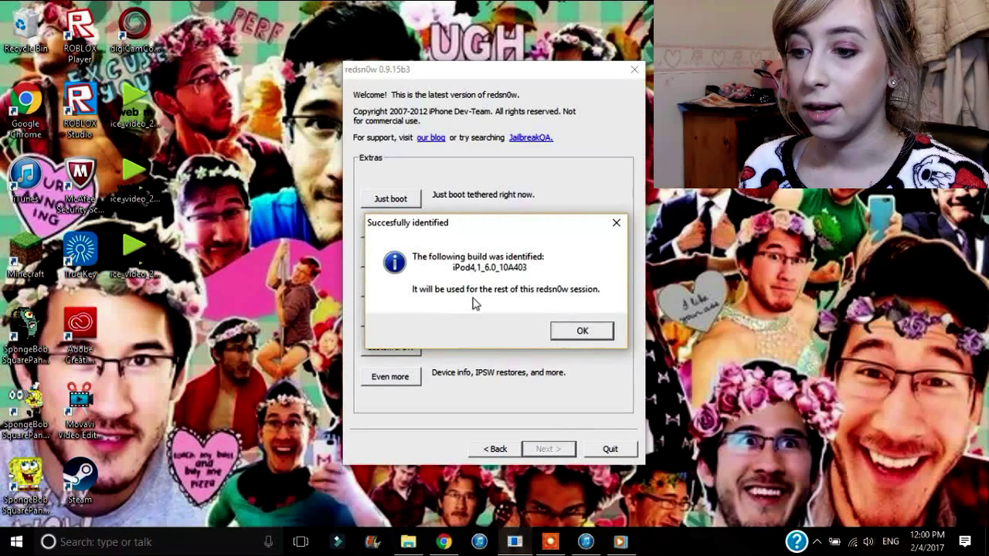
pyautogui.click(582, 331)
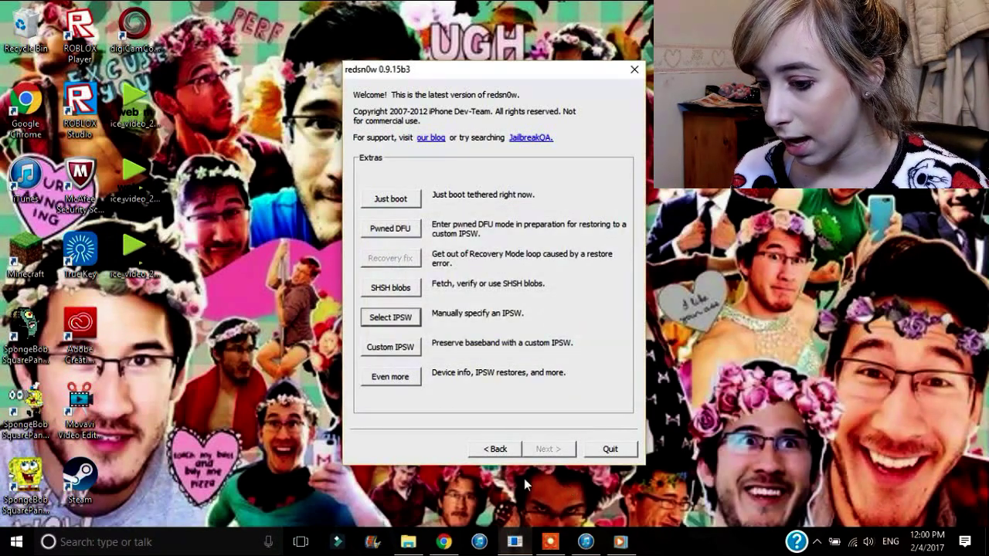
# - Return to the redsn0w start page, start the jailbreak with Cydia installation, and proceed to the DFU mode instructions
pyautogui.click(492, 449)
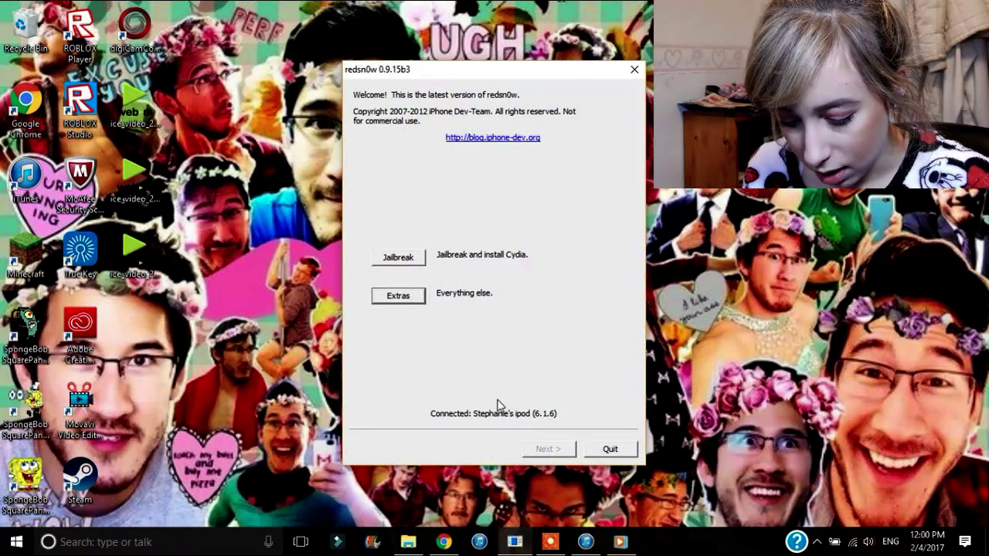
pyautogui.click(411, 262)
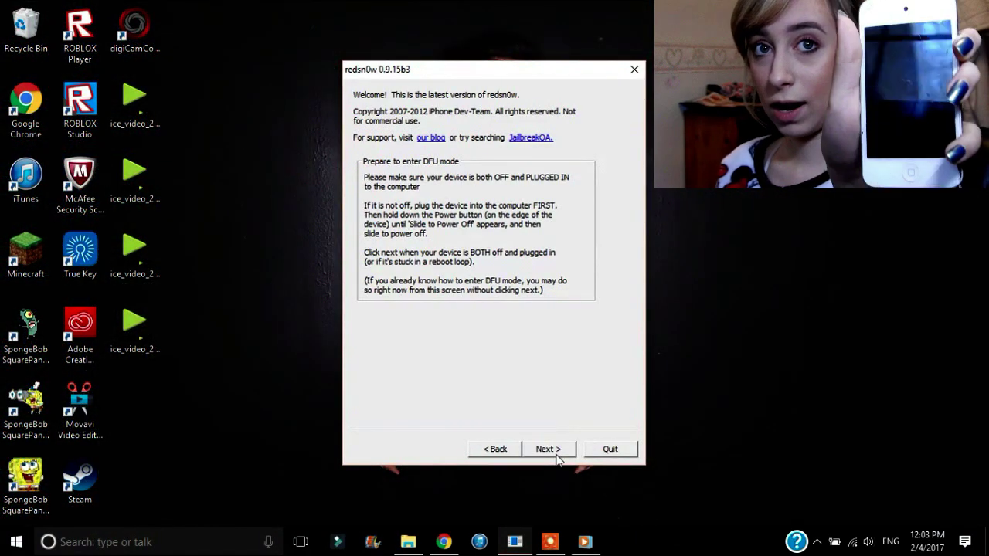
pyautogui.click(557, 452)
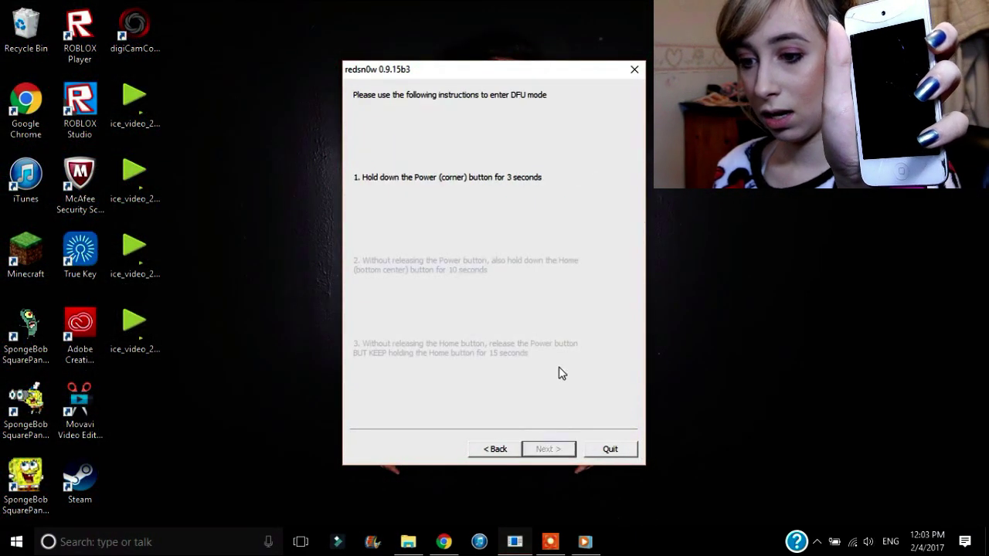
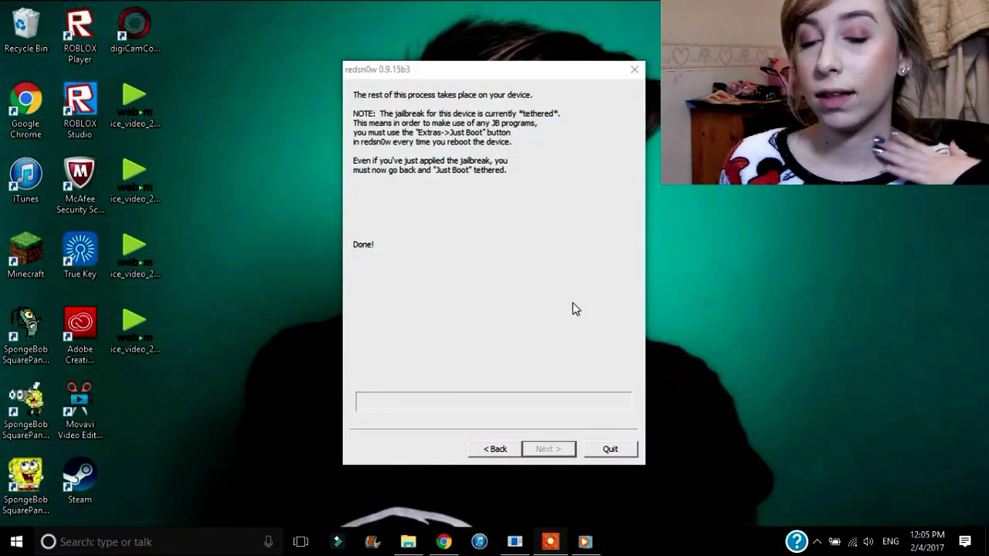
pyautogui.click(547, 545)
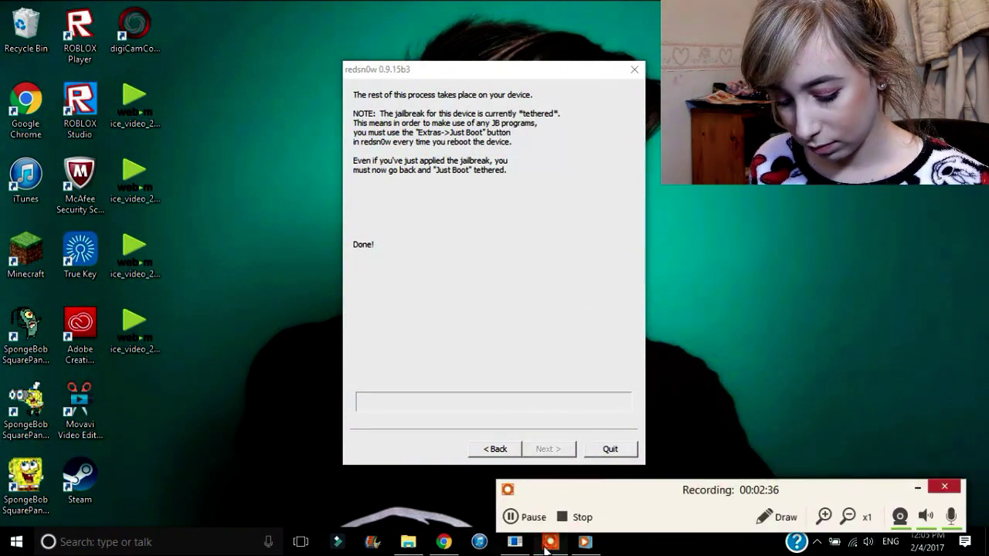
pyautogui.click(566, 522)
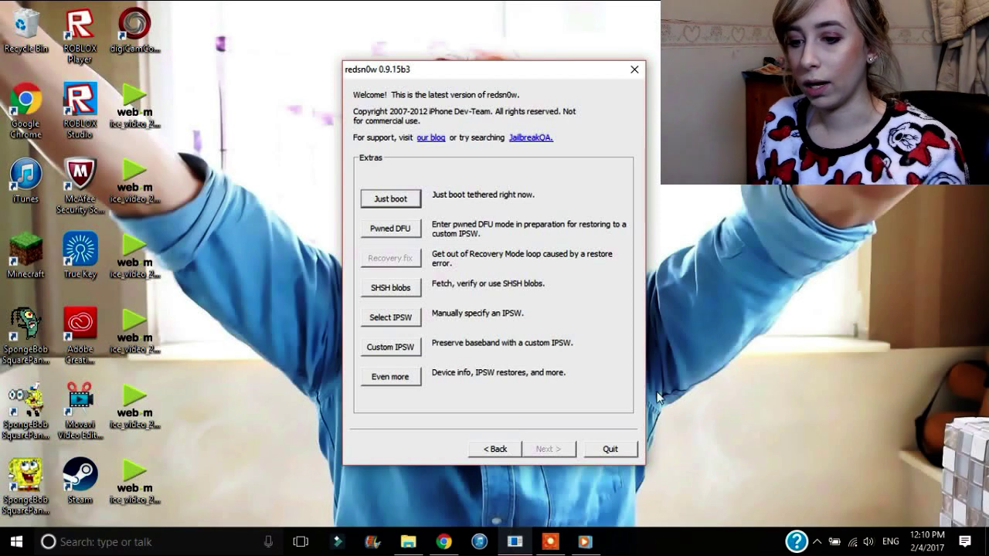
# - Start a tethered Just boot from the redsn0w extras and proceed to the DFU mode instructions
pyautogui.click(489, 451)
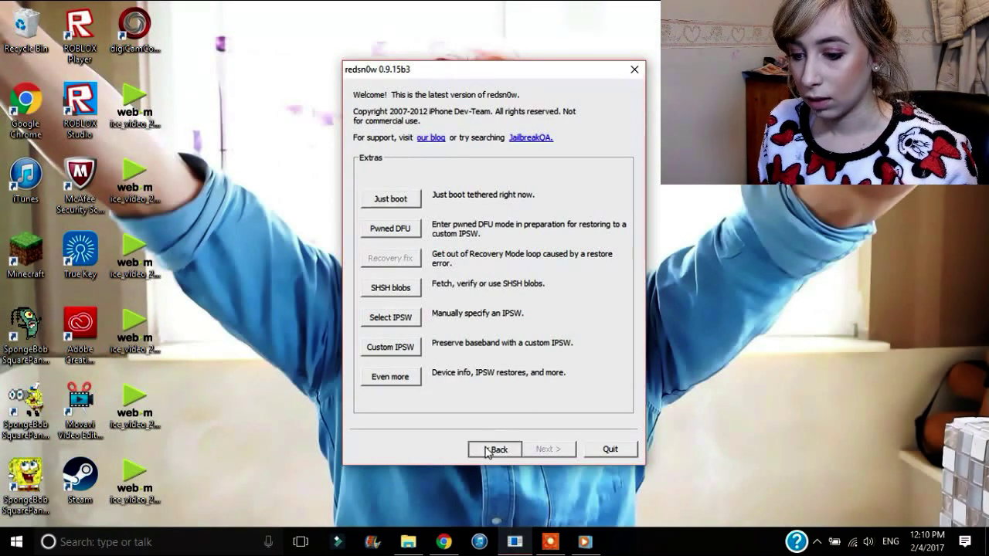
pyautogui.click(393, 300)
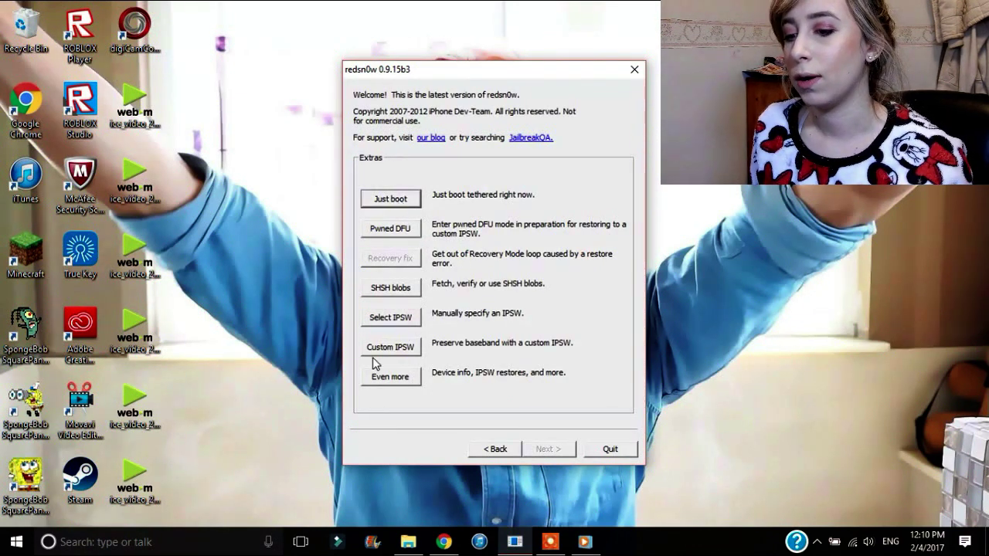
pyautogui.click(404, 201)
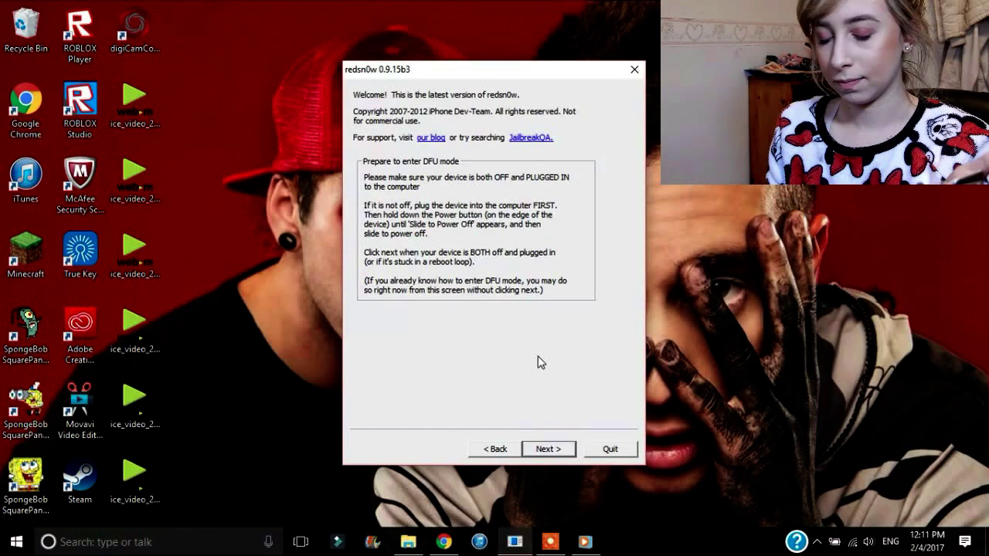
pyautogui.click(547, 454)
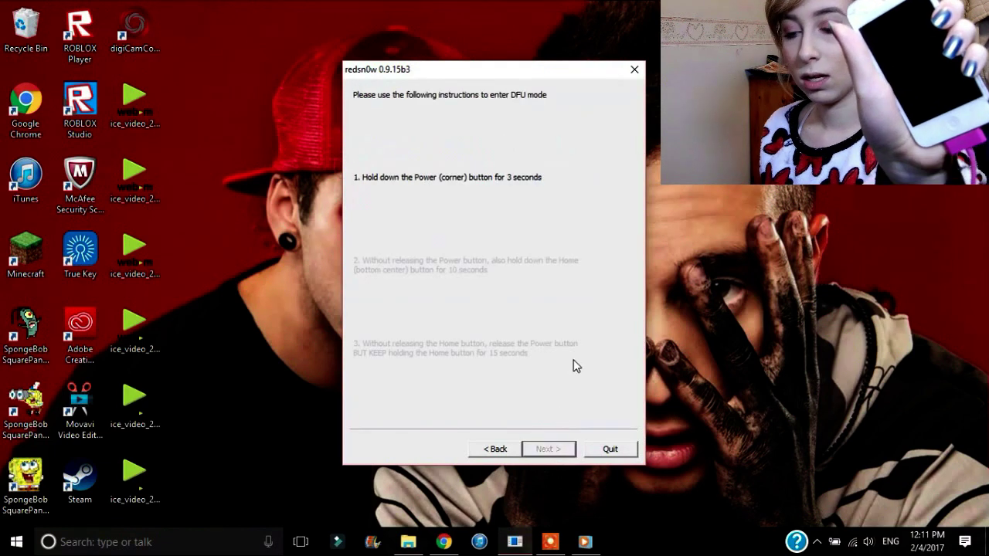